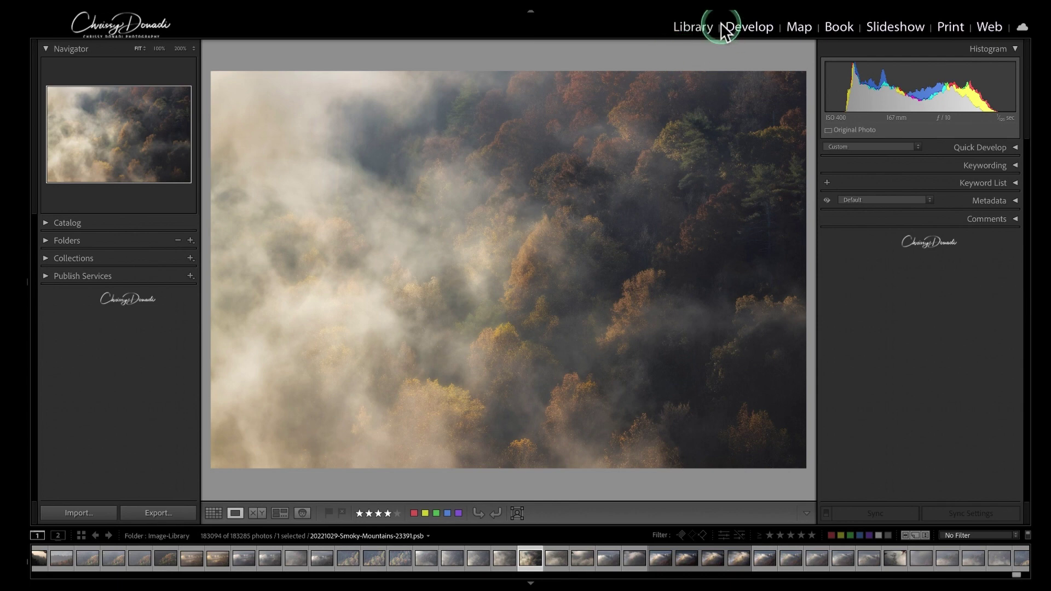
# Step: From the Library Metadata panel's Preset list, open Edit Presets with the photo's copyright and creator details
pyautogui.click(1014, 201)
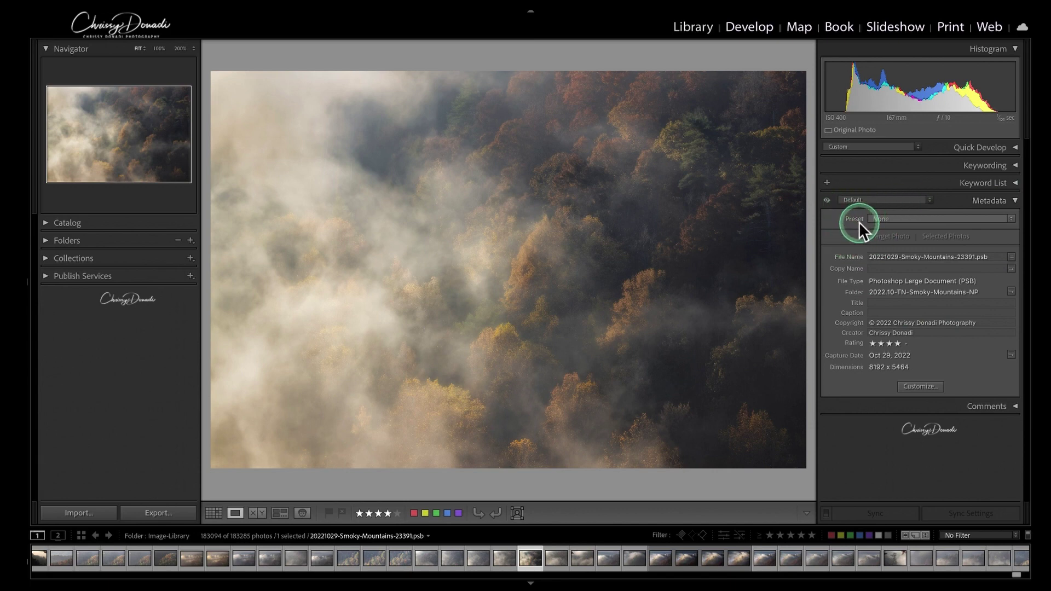
pyautogui.click(1004, 218)
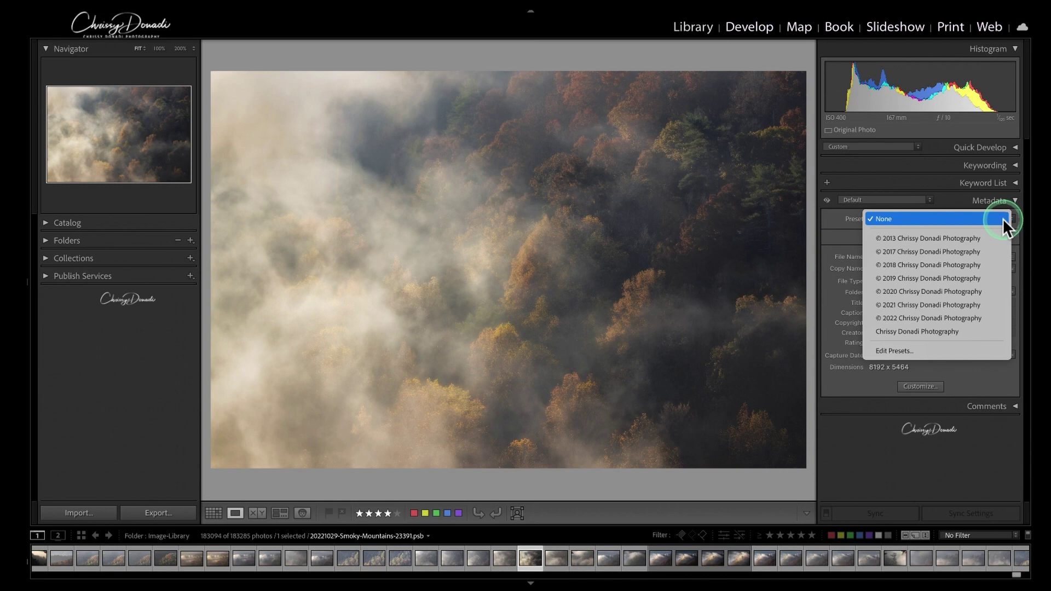
pyautogui.click(918, 351)
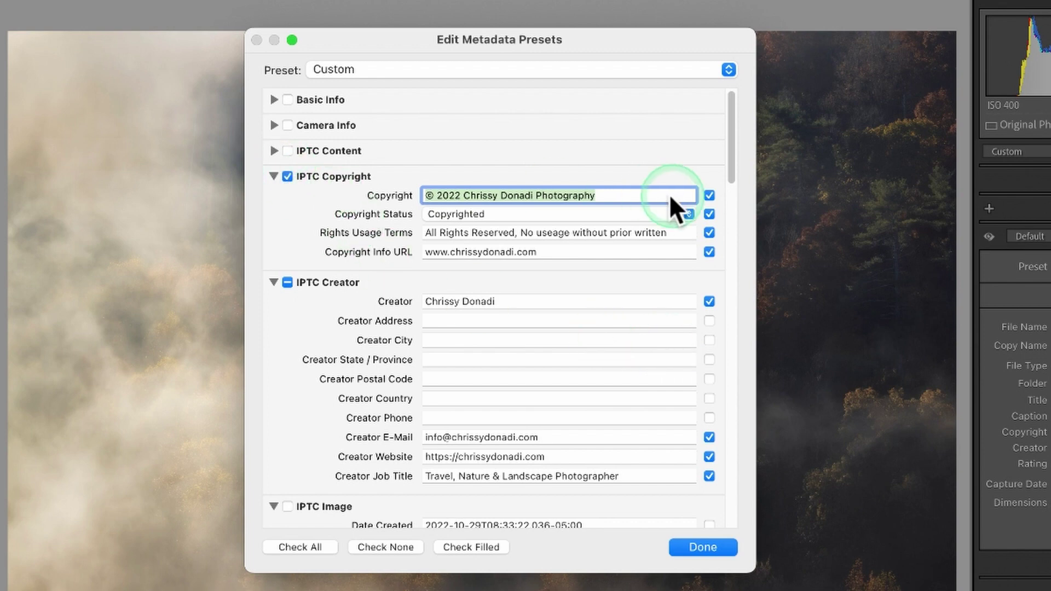
# Step: Uncheck Copyright, Copyright Status, Rights Usage Terms and Copyright Info URL in the preset
pyautogui.click(709, 196)
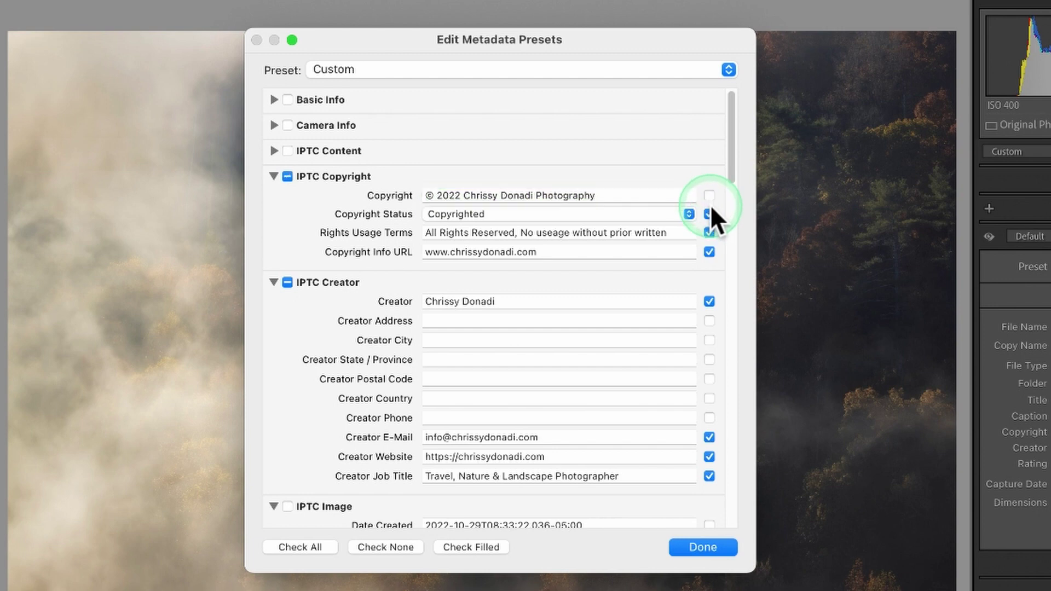
pyautogui.click(709, 214)
pyautogui.click(710, 233)
pyautogui.click(709, 252)
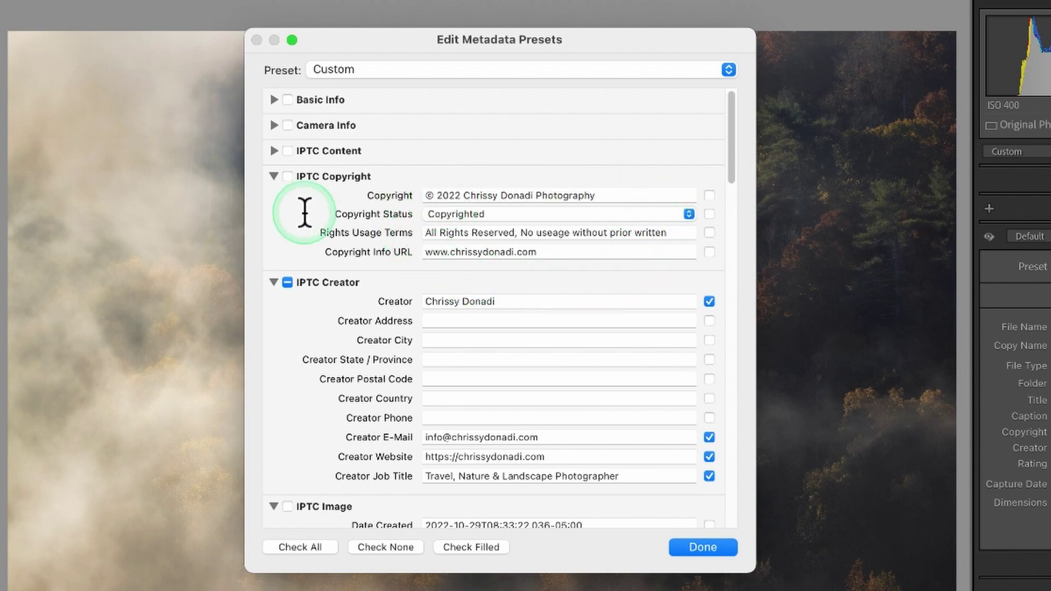
# Step: Tick the IPTC Copyright group checkbox so all four copyright fields are included again
pyautogui.click(287, 176)
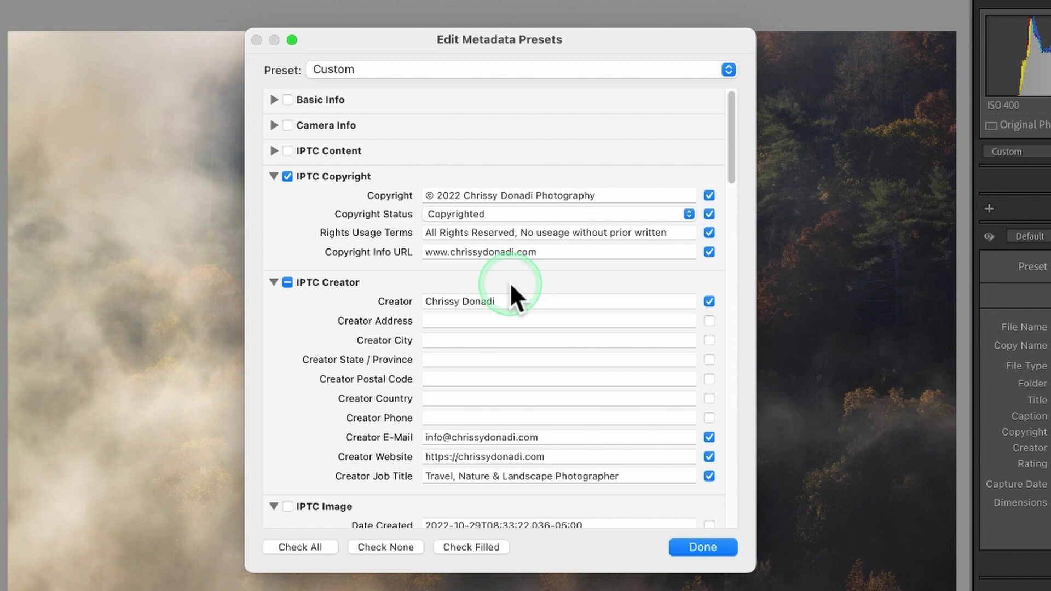
# Step: Change the Copyright notice year from 2022 to 2023 and select the whole line for copying
pyautogui.click(460, 199)
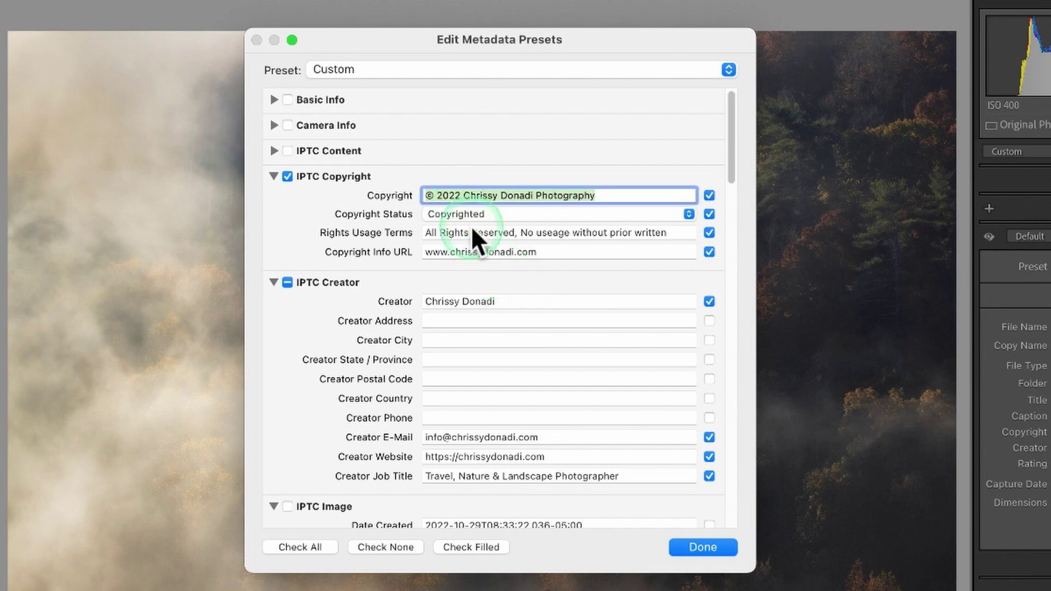
pyautogui.click(459, 195)
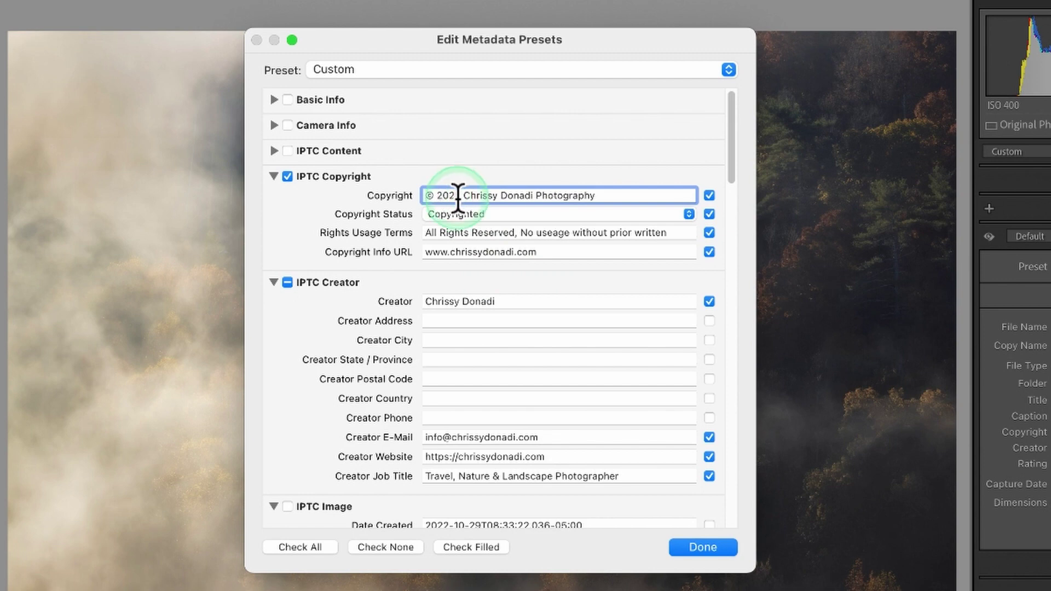
pyautogui.press('BackSpace')
pyautogui.write('3')
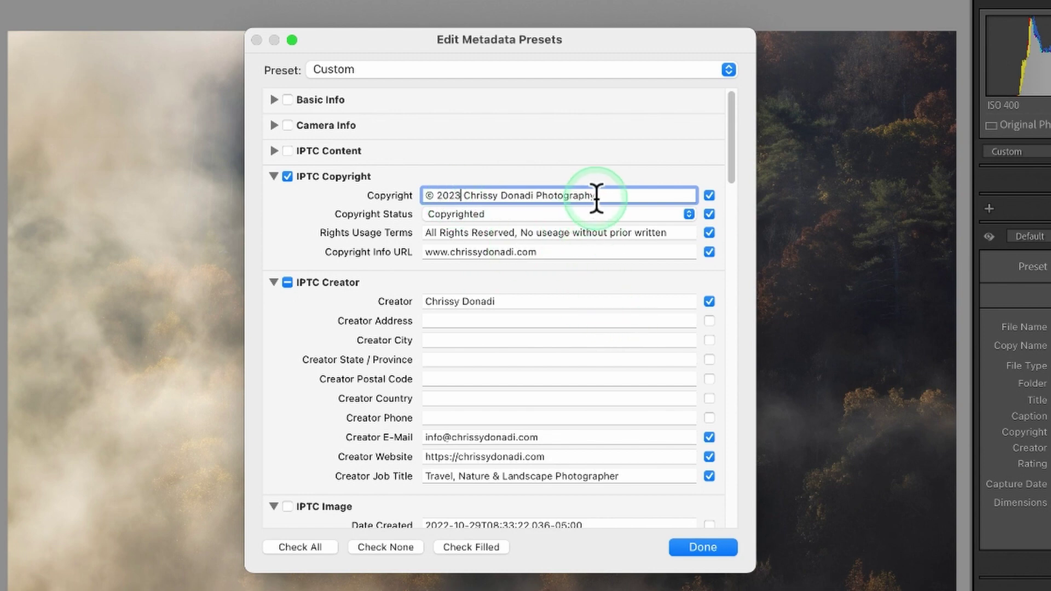
pyautogui.moveTo(598, 197); pyautogui.dragTo(425, 189)
pyautogui.press('super+c')
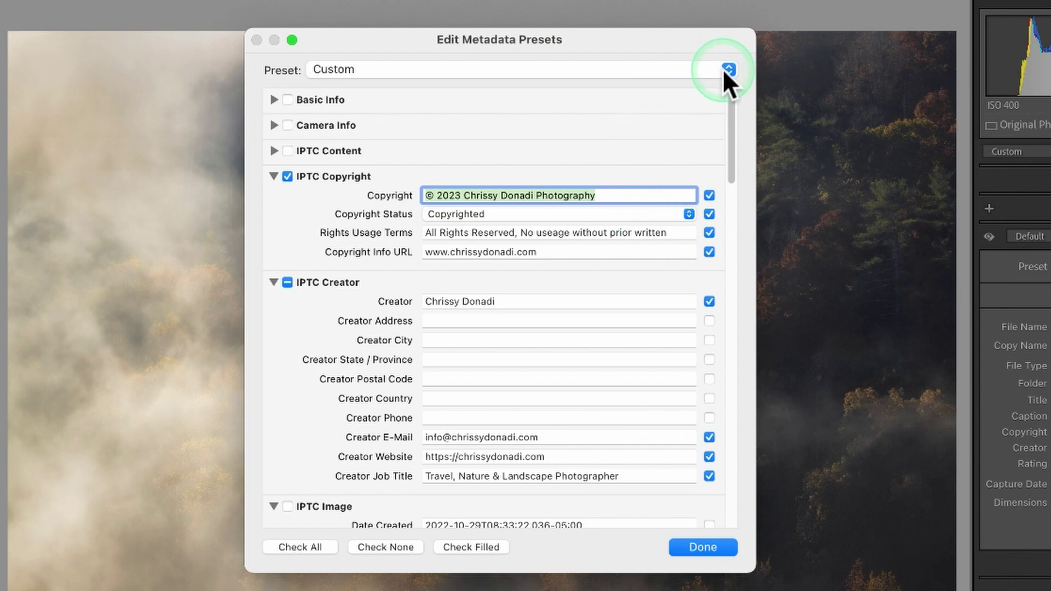
# Step: Save the settings as a new metadata preset named with the pasted 2023 copyright line
pyautogui.click(668, 70)
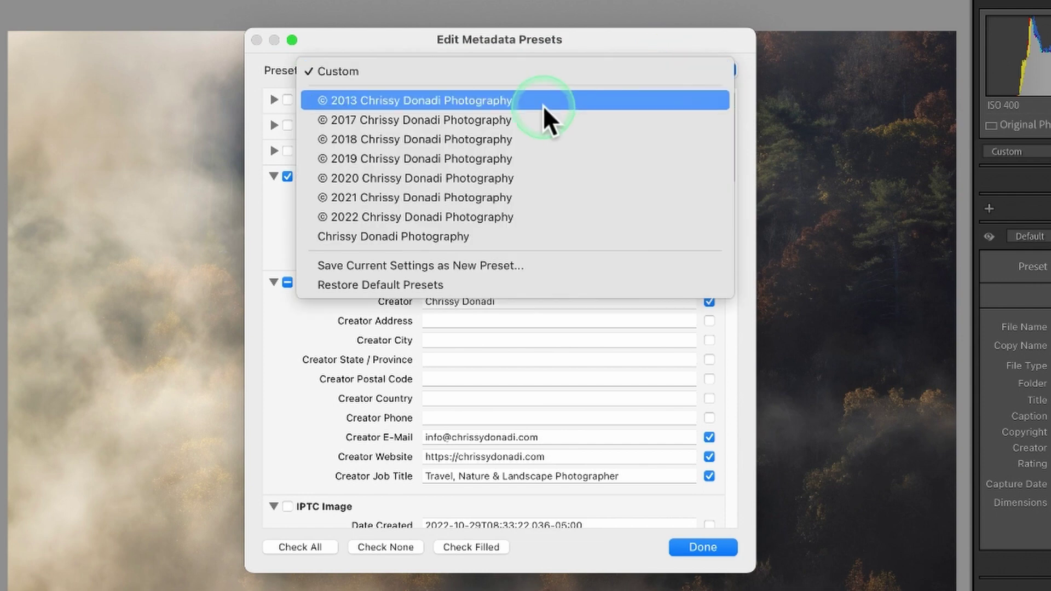
pyautogui.click(536, 267)
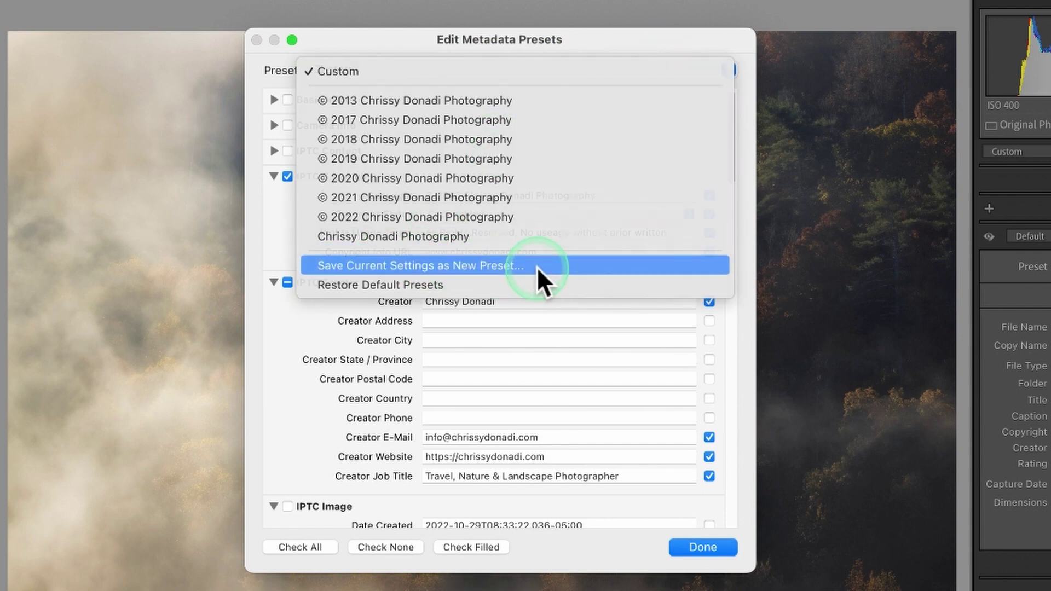
pyautogui.press('super+v')
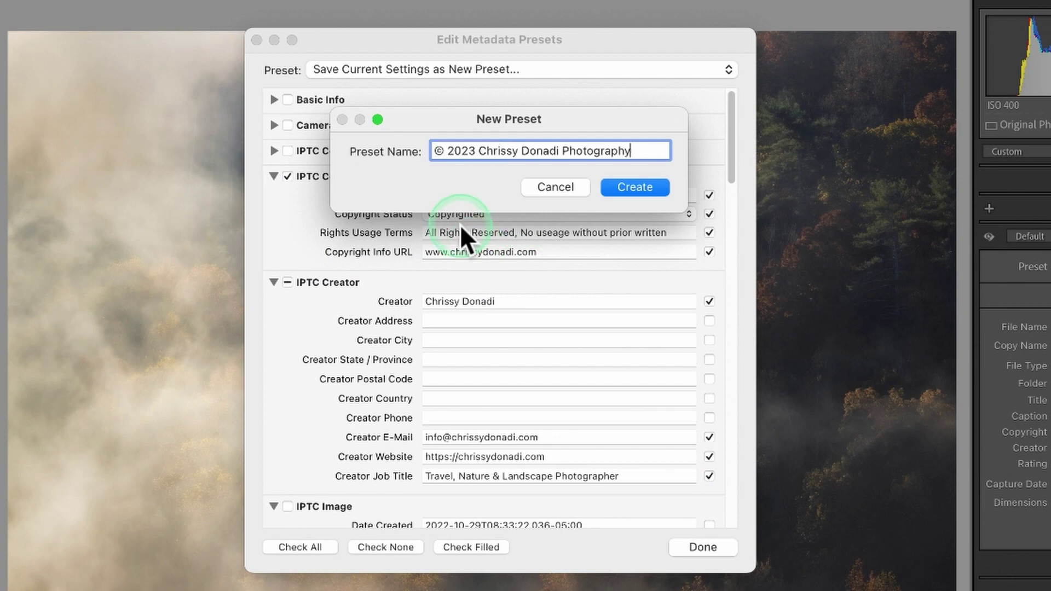
pyautogui.click(675, 173)
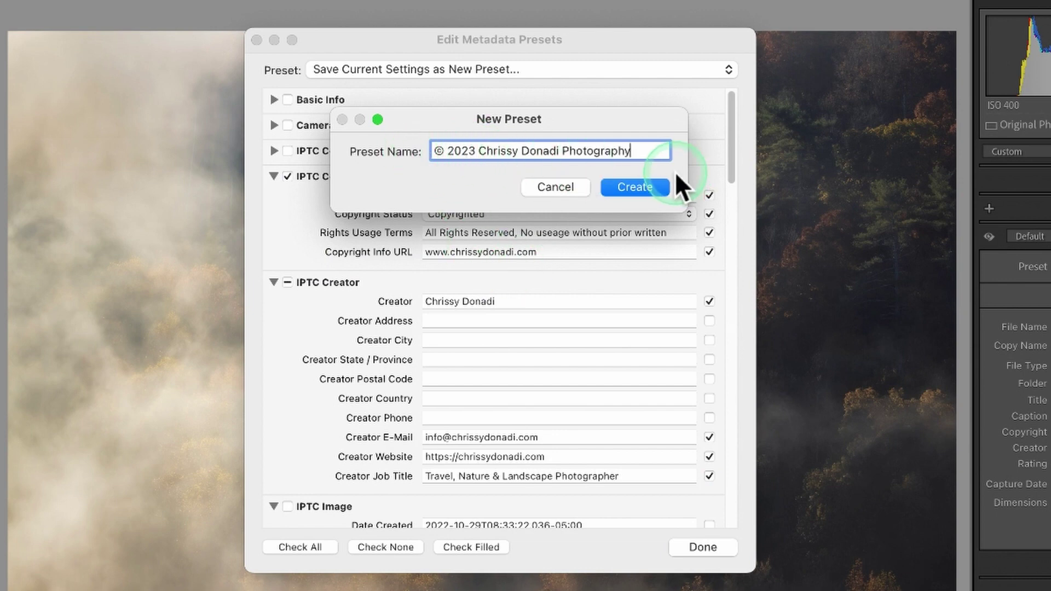
pyautogui.click(637, 182)
pyautogui.click(698, 510)
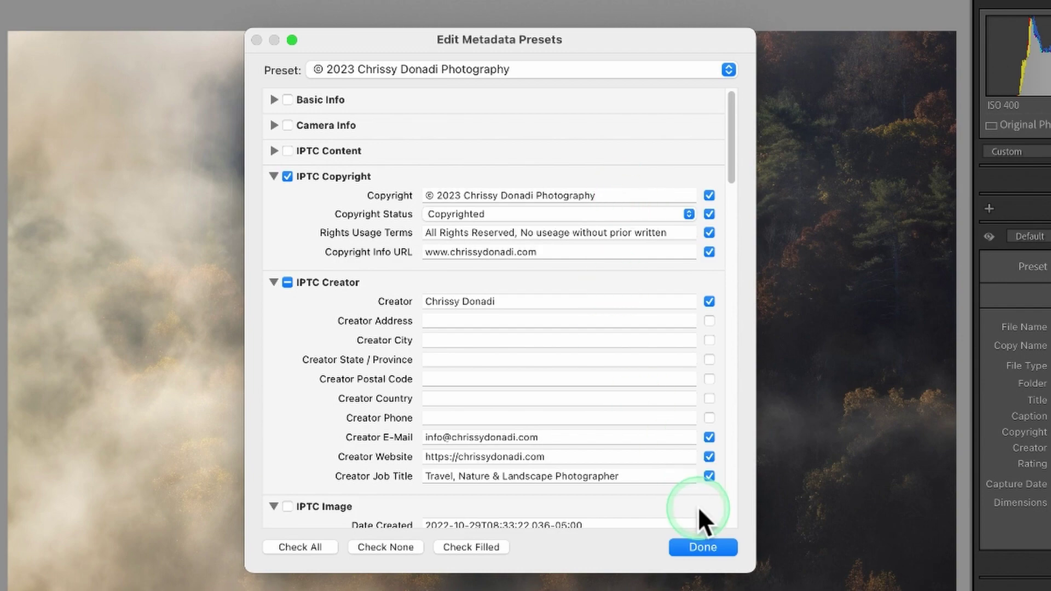
# Step: Apply the © 2023 copyright metadata preset to the foggy mountain photo
pyautogui.click(694, 547)
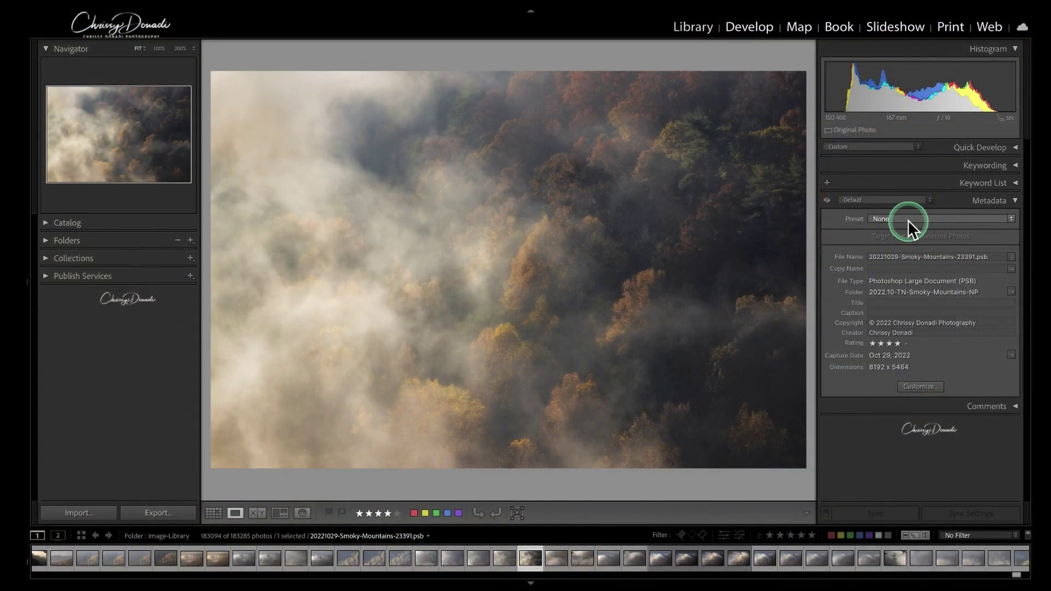
pyautogui.click(983, 219)
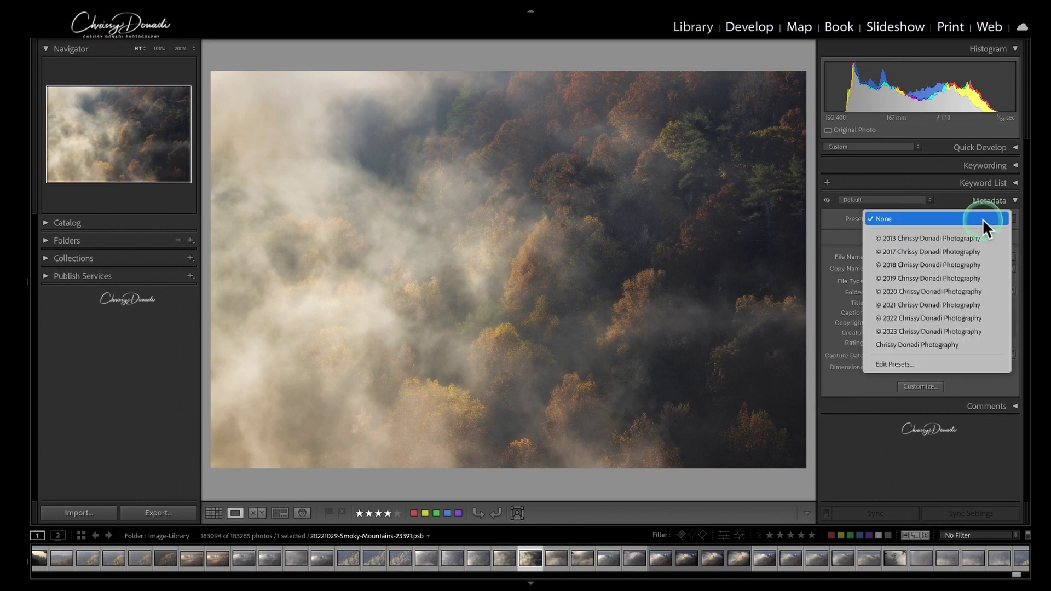
pyautogui.click(973, 333)
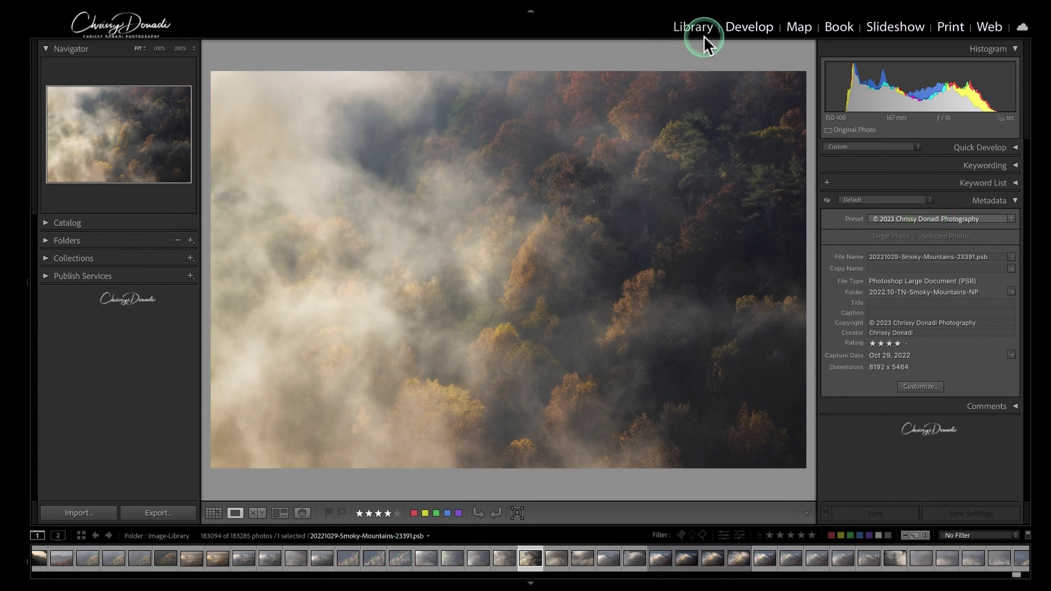
# Step: In the Import window, set Apply During Import Metadata to the © 2023 copyright preset
pyautogui.click(99, 512)
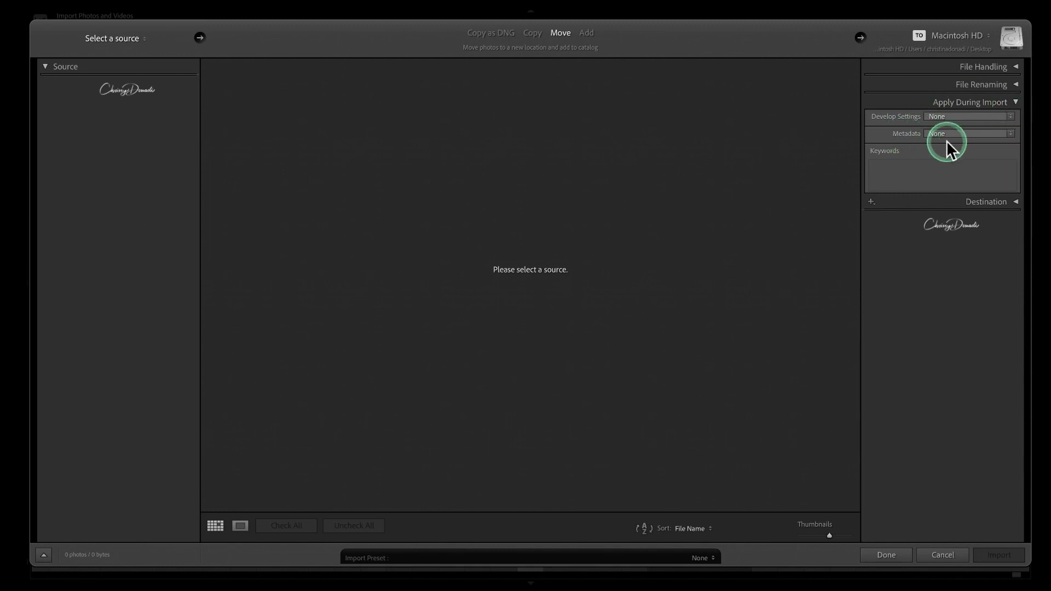
pyautogui.click(1007, 134)
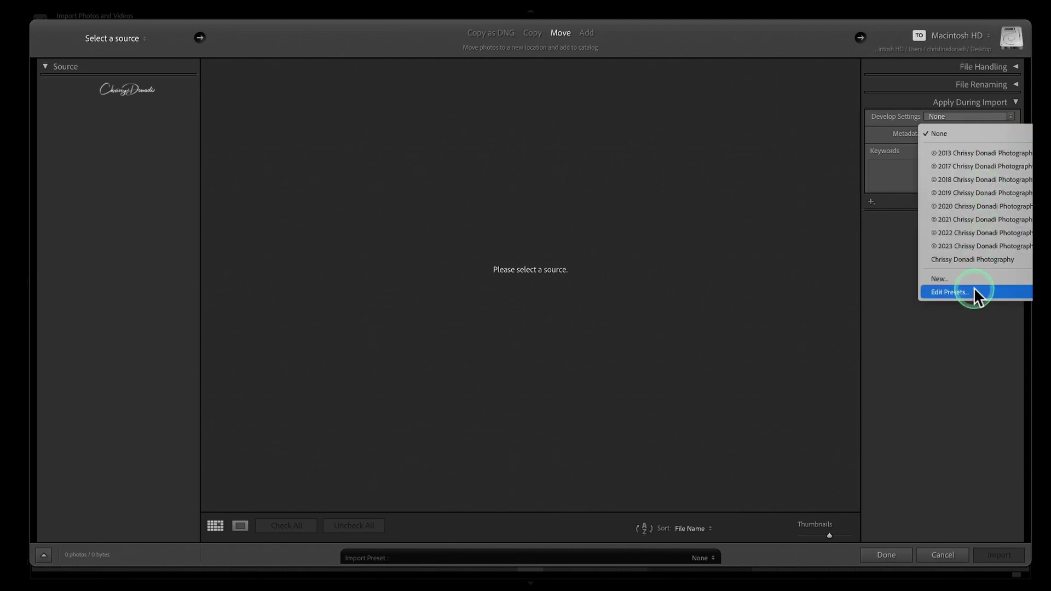
pyautogui.click(981, 246)
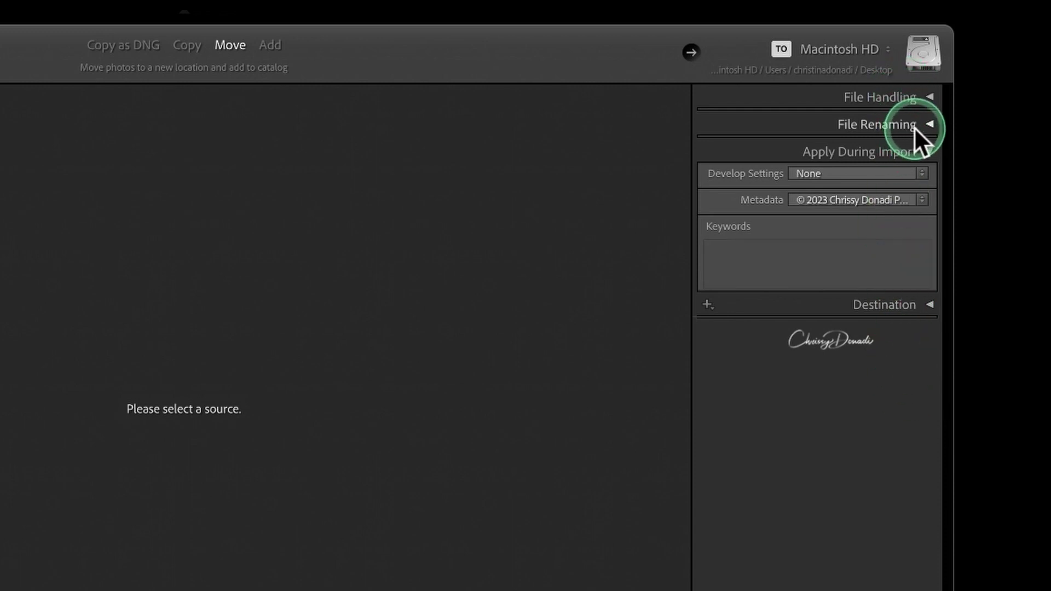
# Step: Expand the File Handling panel in the Import window
pyautogui.click(915, 100)
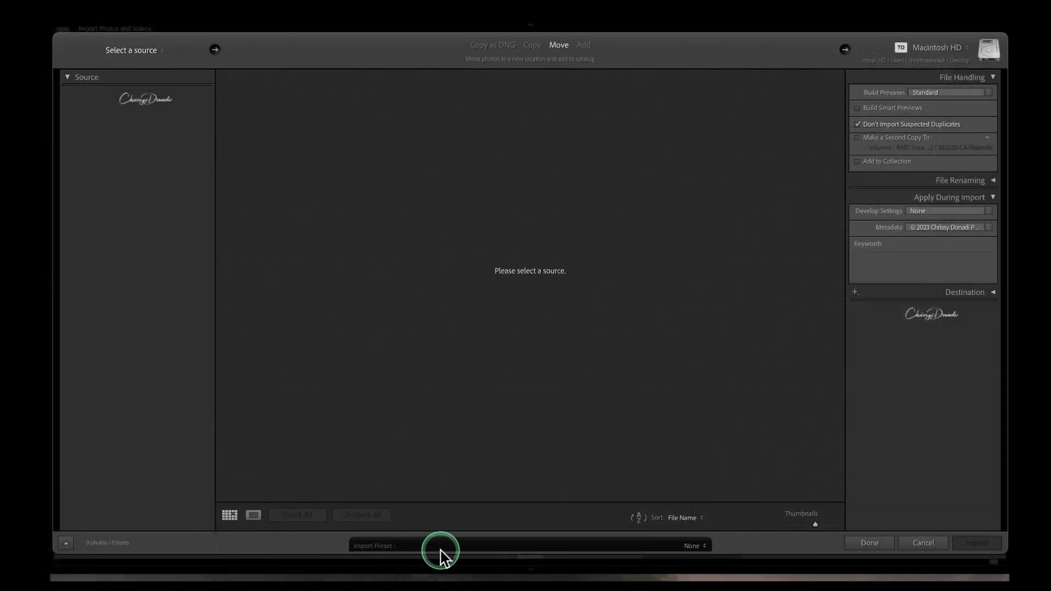
# Step: Save the current import settings as a new import preset named '© 2023 Import Preset'
pyautogui.click(695, 546)
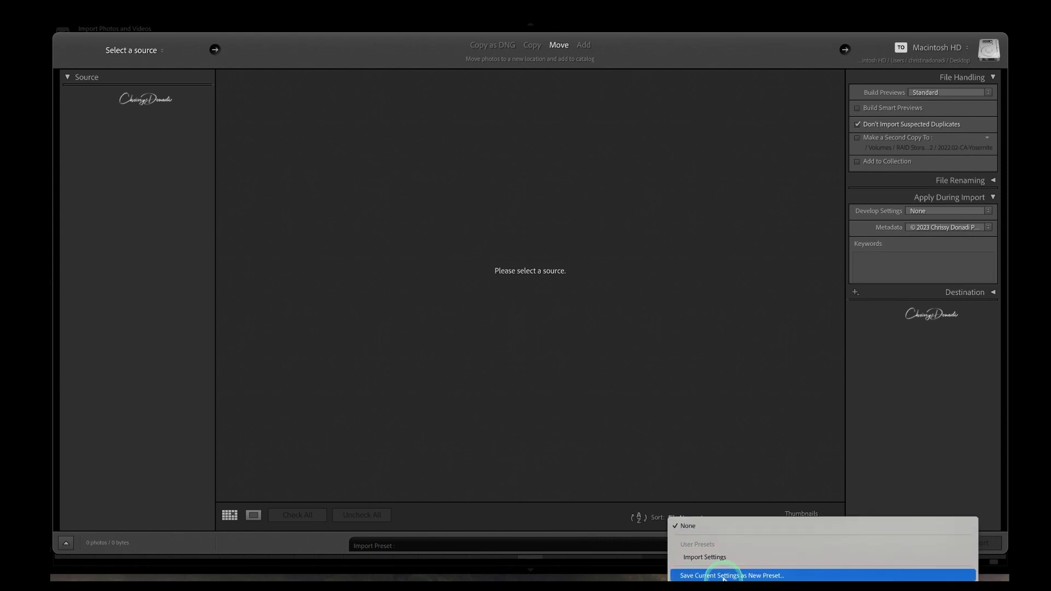
pyautogui.click(723, 576)
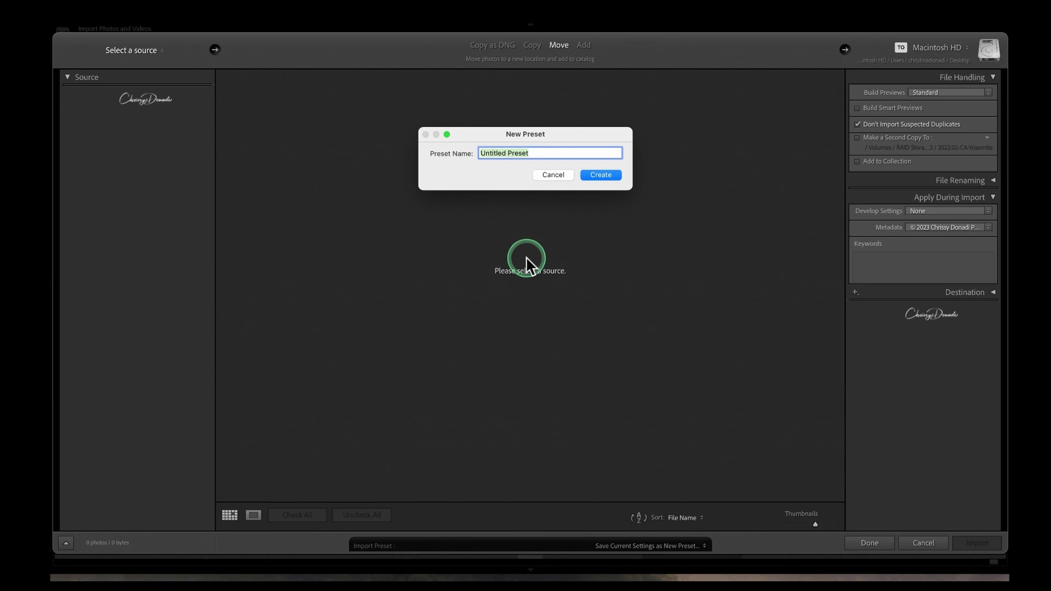
pyautogui.press('super+v')
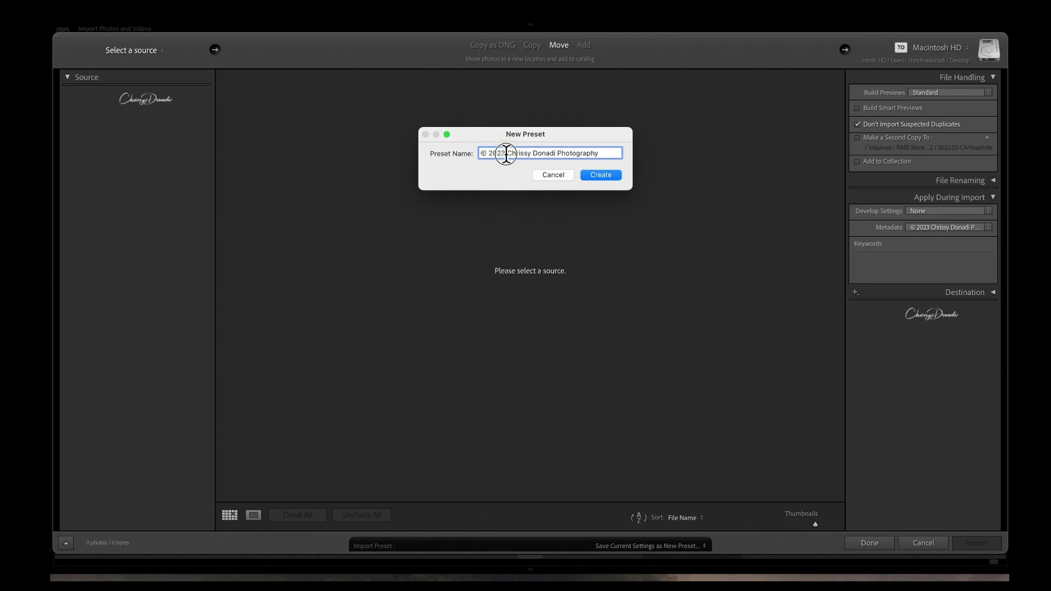
pyautogui.moveTo(506, 153); pyautogui.dragTo(634, 159)
pyautogui.write('Import')
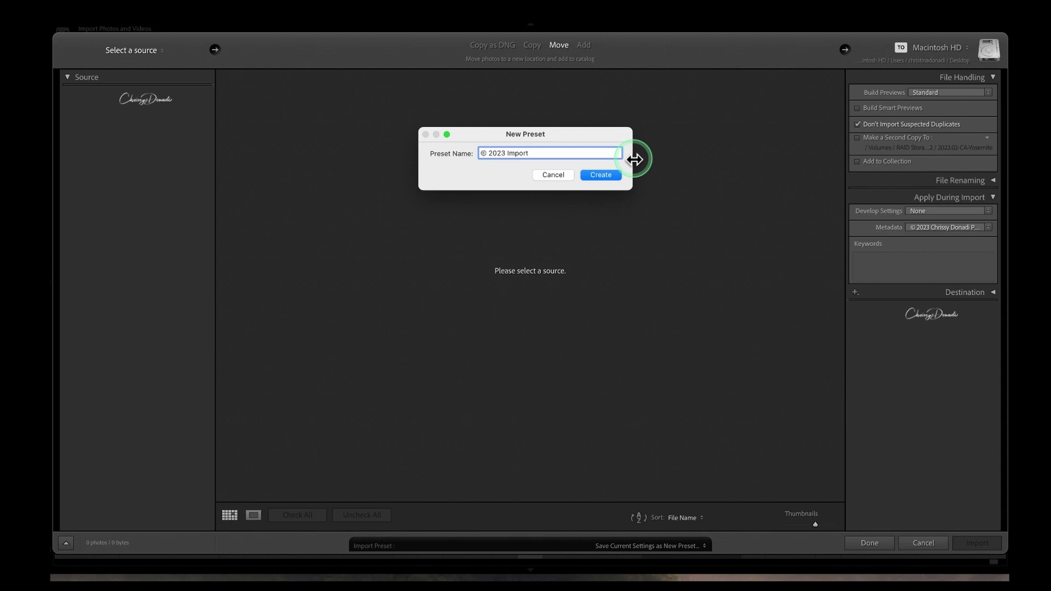
pyautogui.write(' Preset')
pyautogui.click(612, 176)
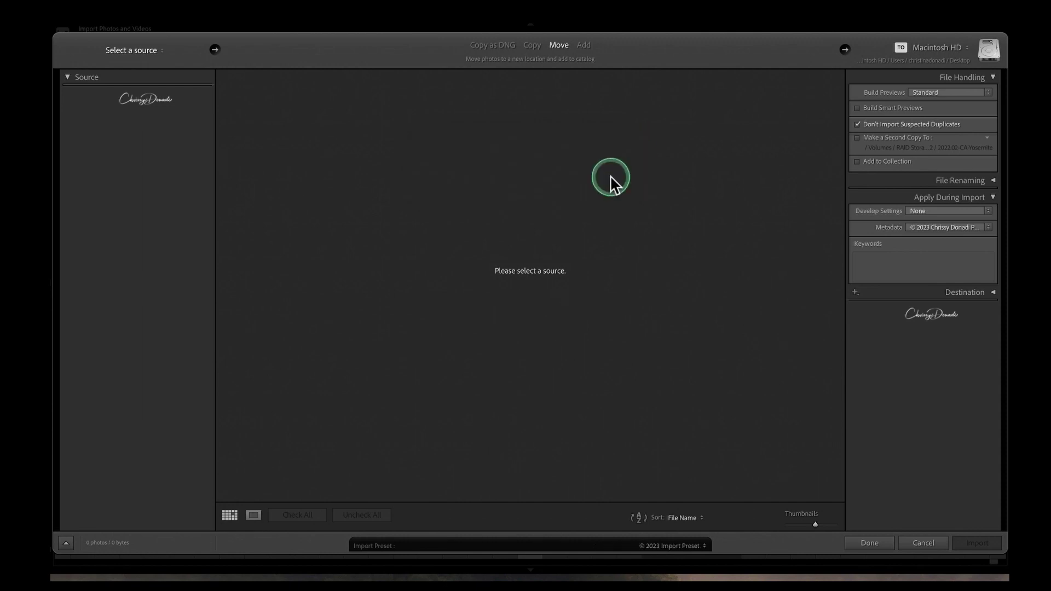
pyautogui.click(857, 109)
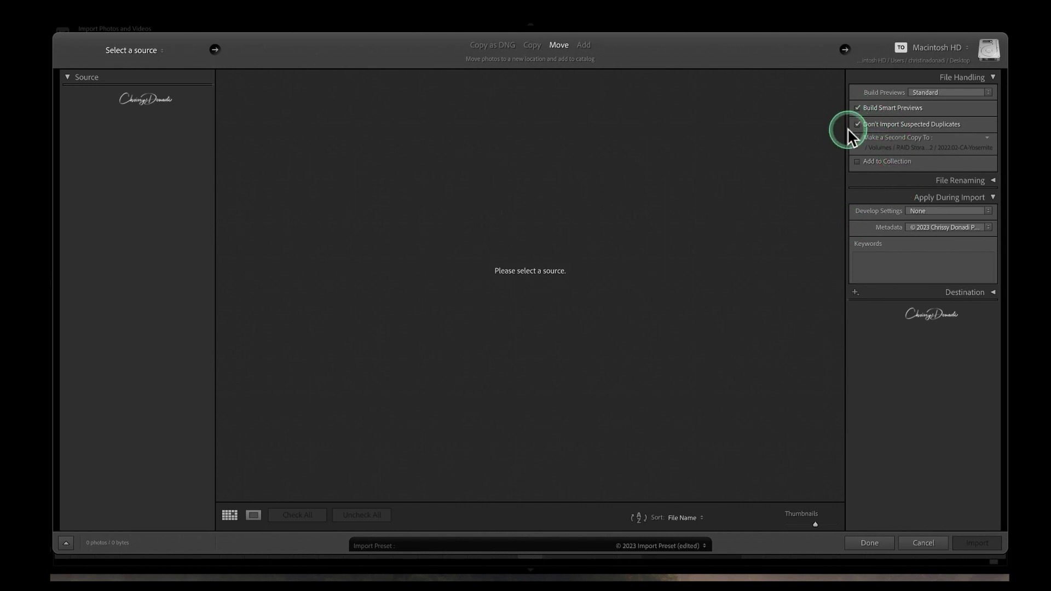
pyautogui.click(857, 138)
pyautogui.click(857, 161)
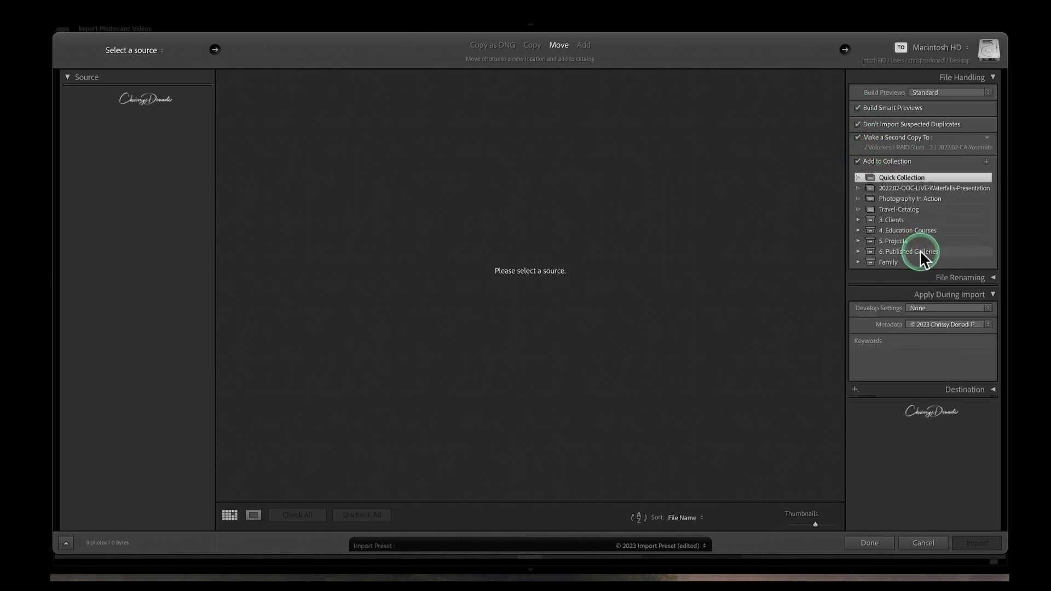
pyautogui.click(857, 161)
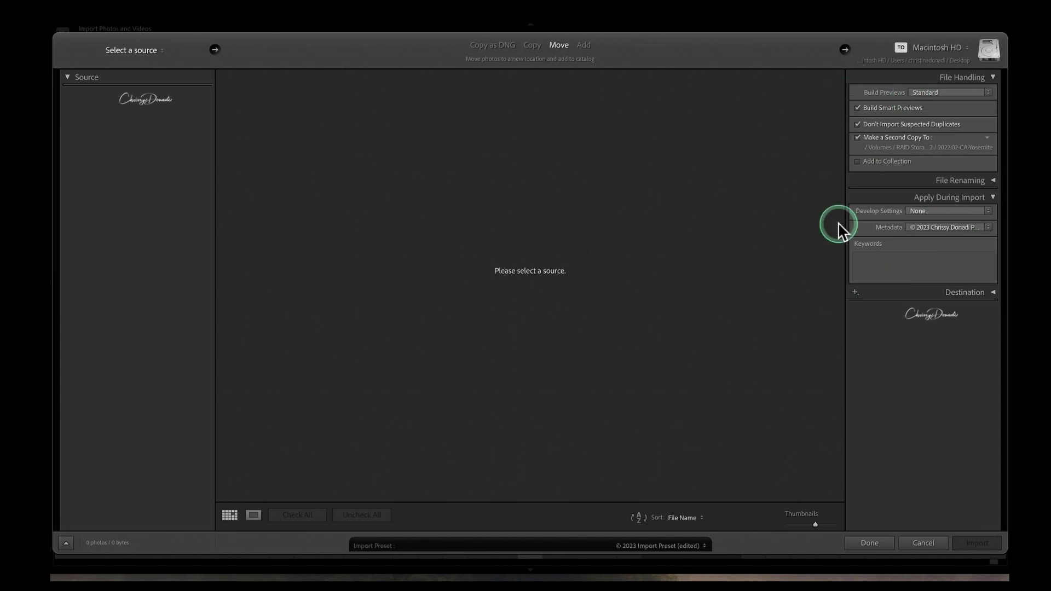
pyautogui.click(667, 547)
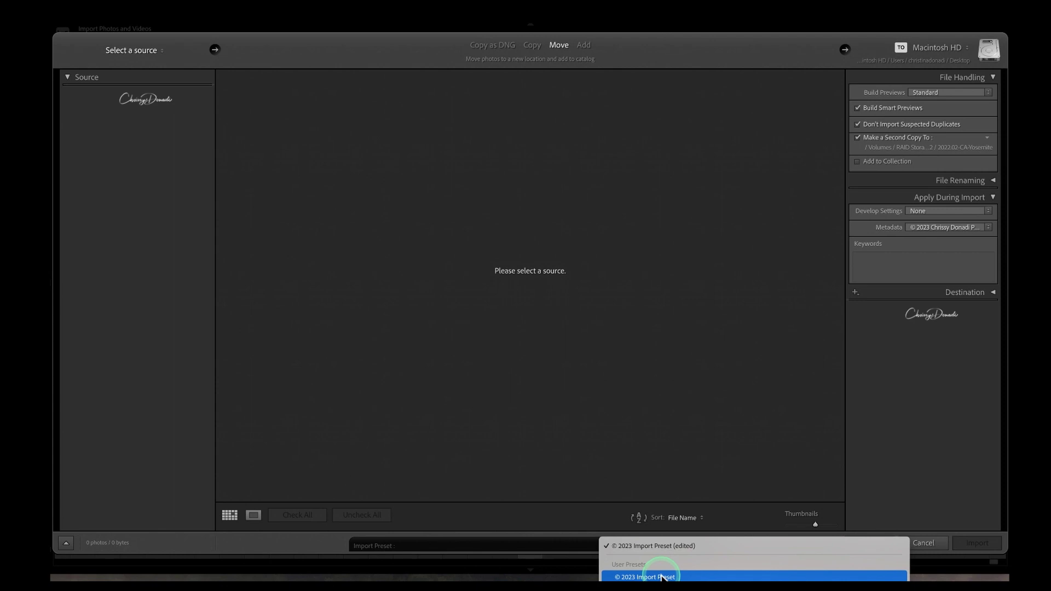
pyautogui.click(661, 578)
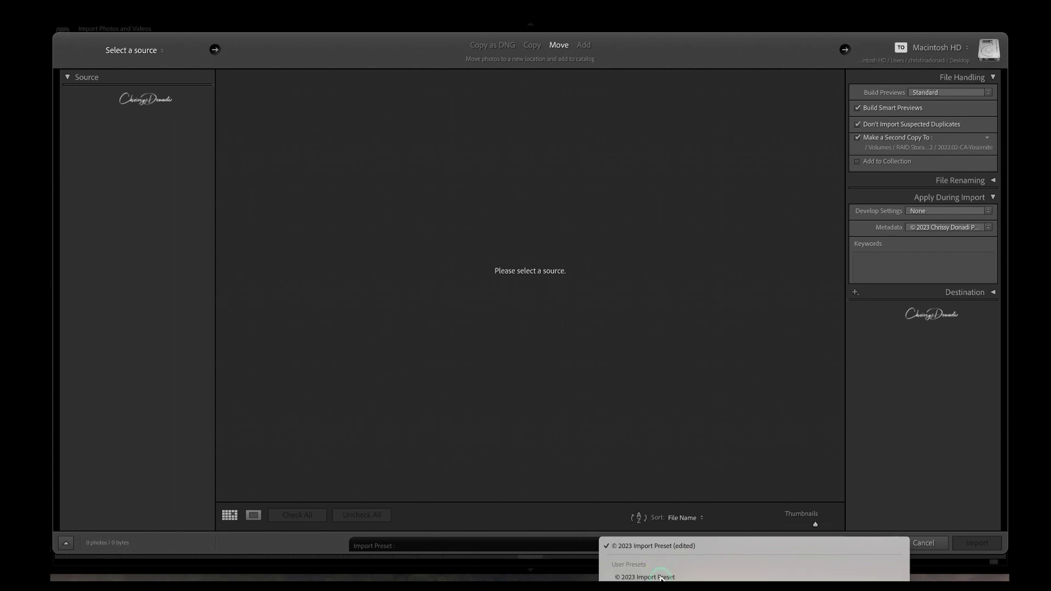